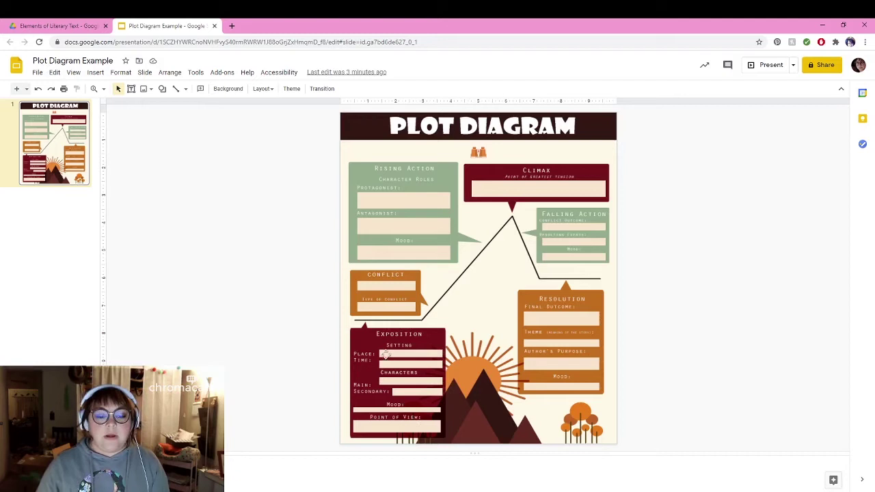
Step: Fill in the Exposition setting with "Ocean" as the place and "Modern/Current Time" as the time
click(411, 355)
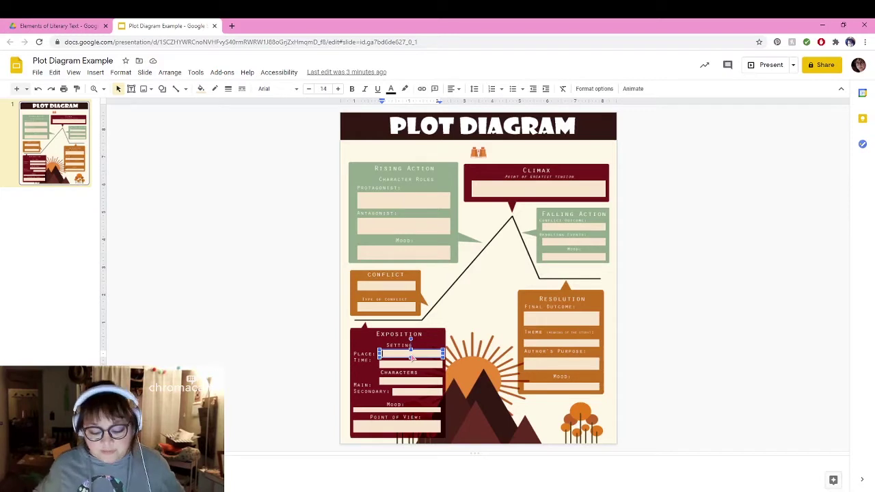
text(Ocean)
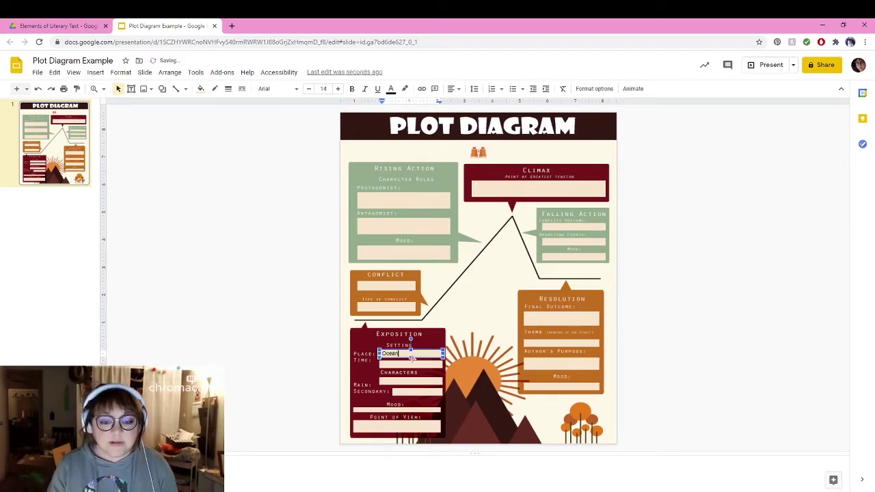
click(410, 364)
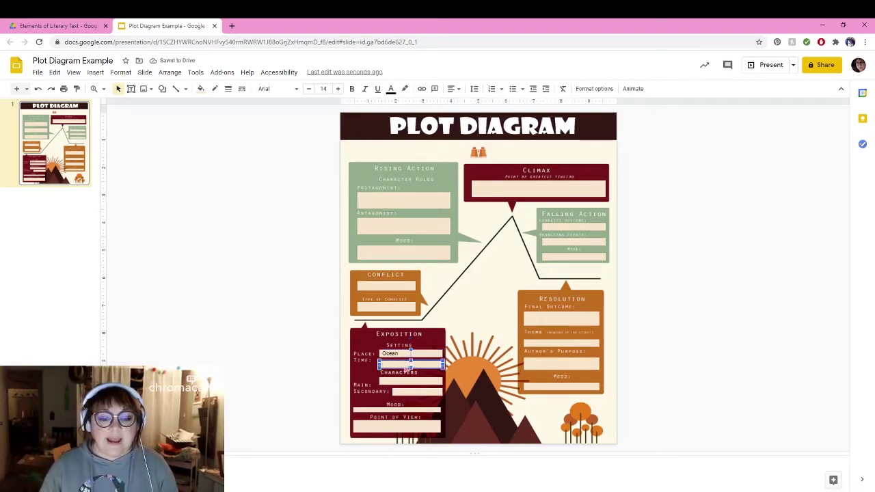
click(410, 365)
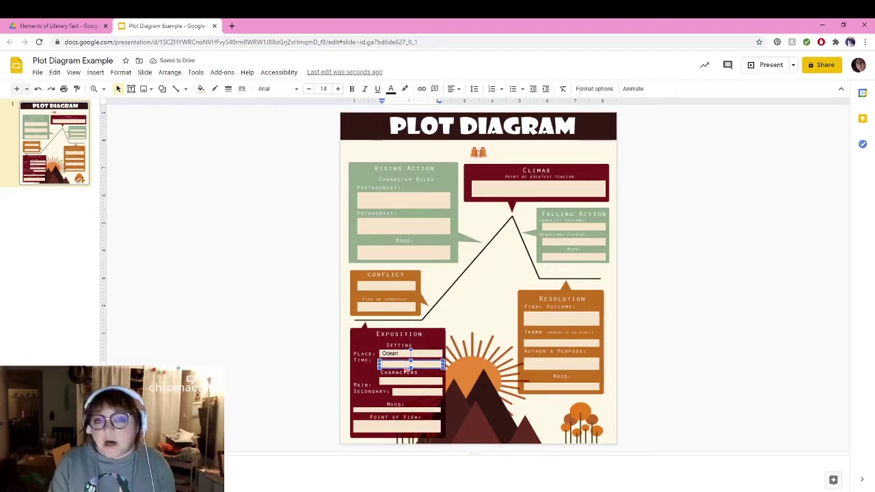
text(Modern)
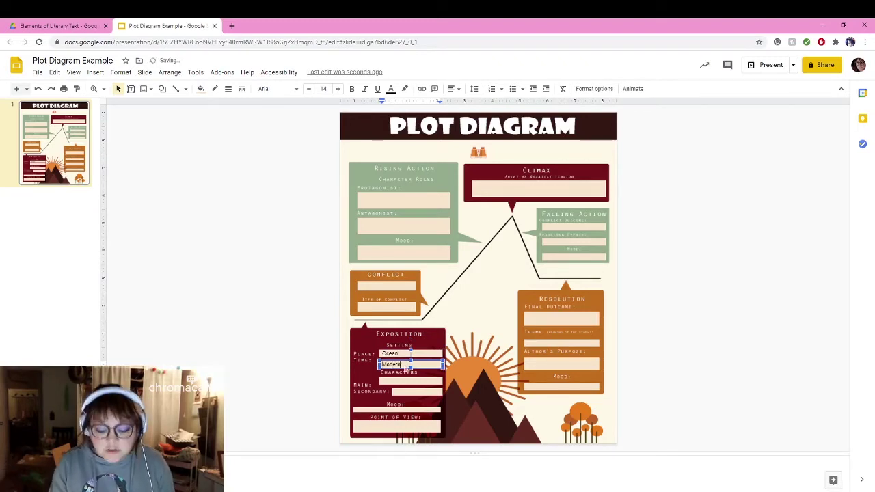
text(/Current Time)
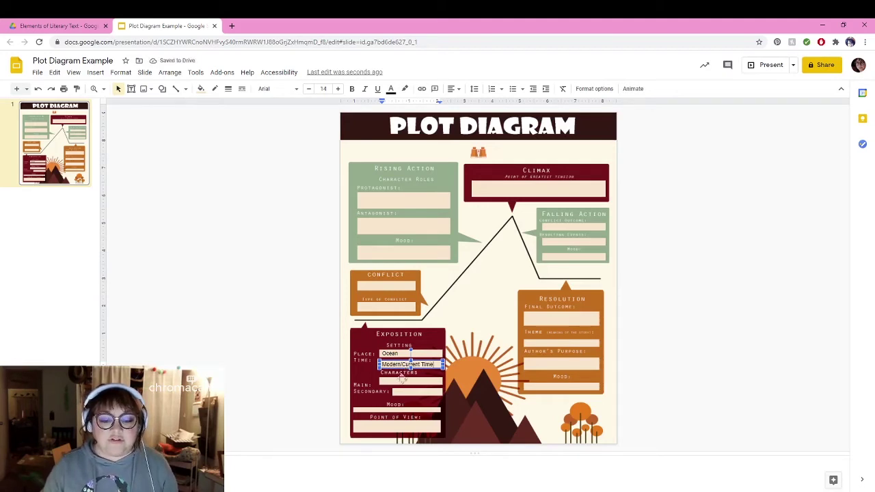
Step: Fill in the Exposition characters with "Marlon" as the main character and "Dory" as the secondary character
click(403, 381)
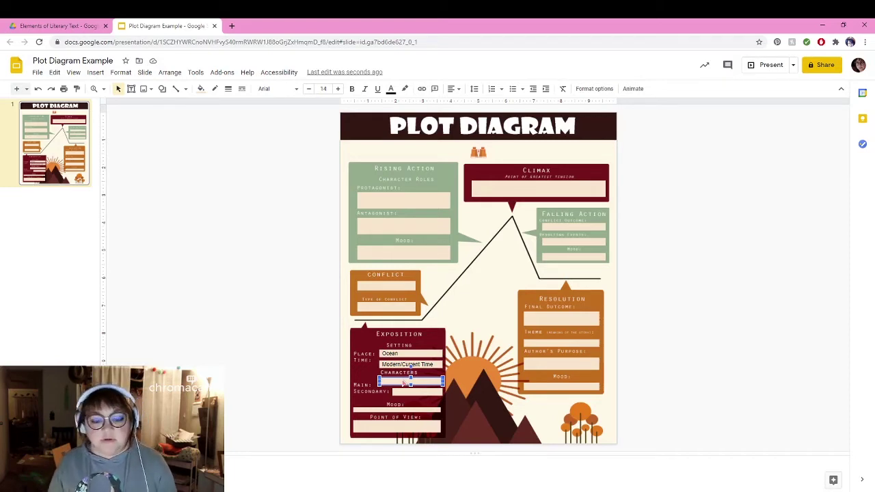
text(Mar)
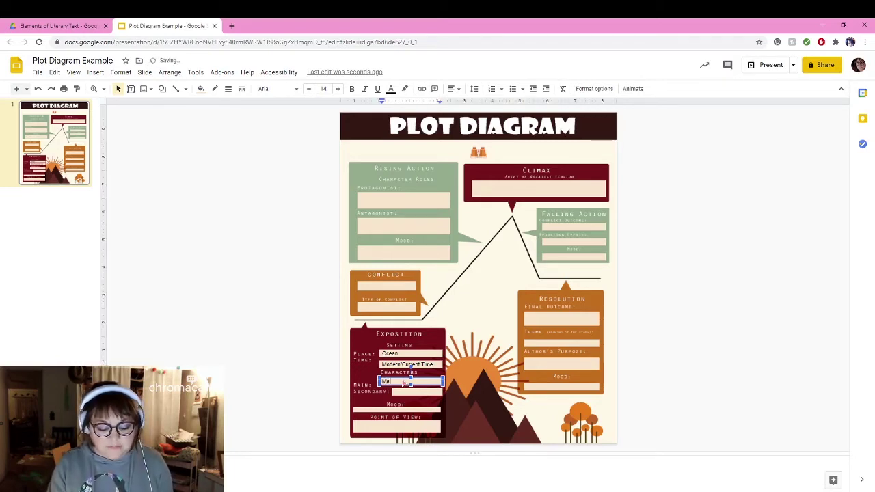
text(ion)
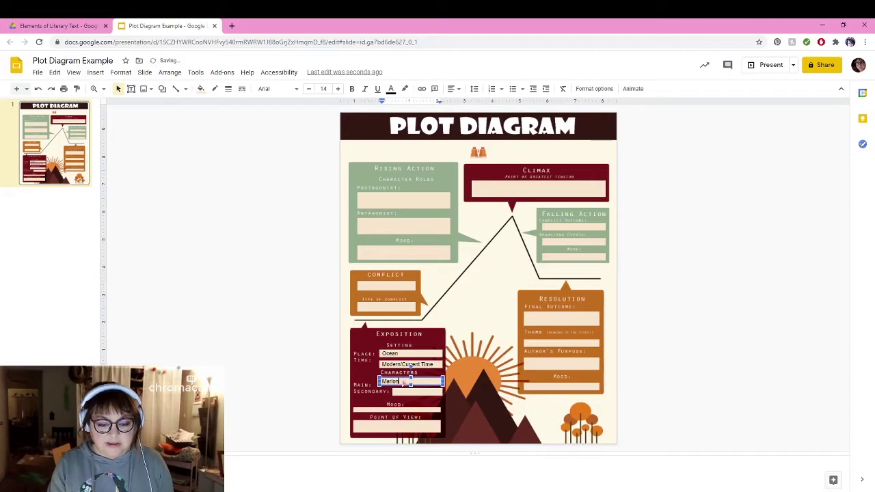
click(404, 392)
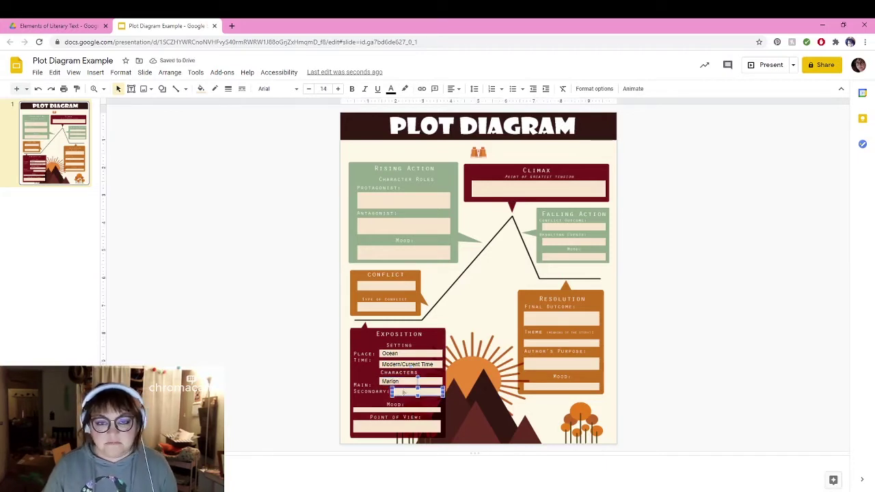
text(Dog)
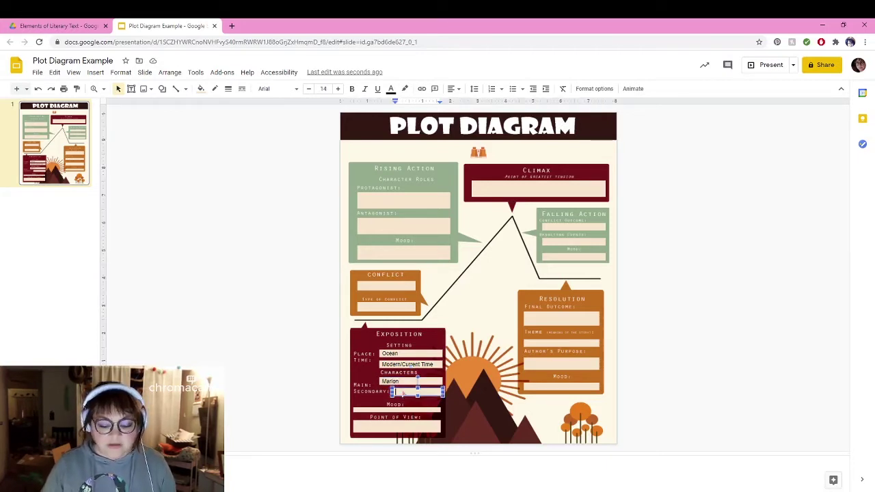
text(y)
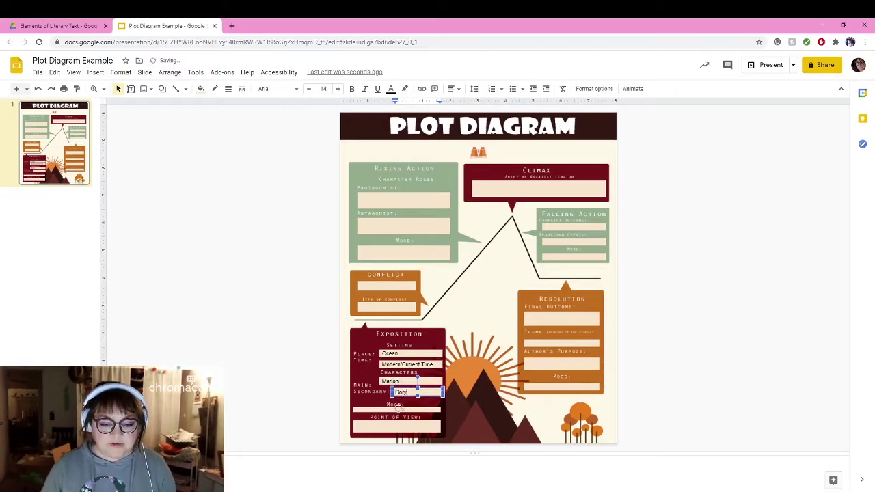
Step: Enter "Sad - Flashback Chipper - Modern" as the Exposition mood and reduce that text to font size 13
click(396, 410)
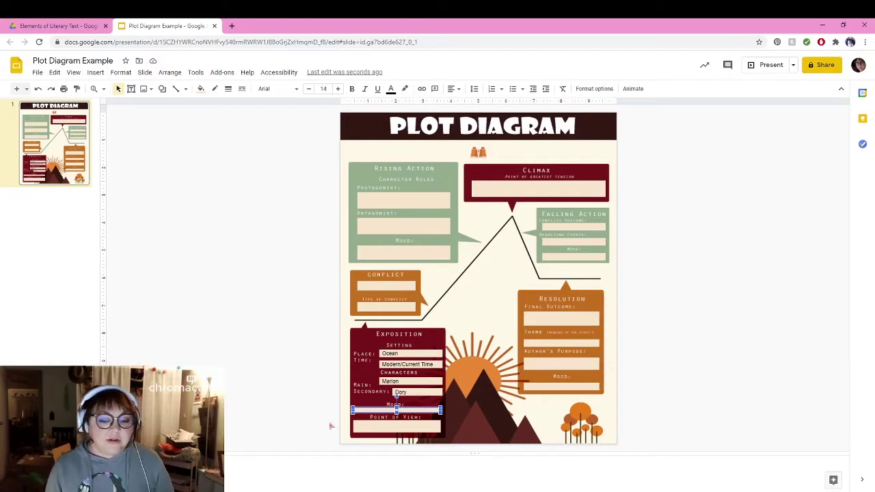
text(Sad)
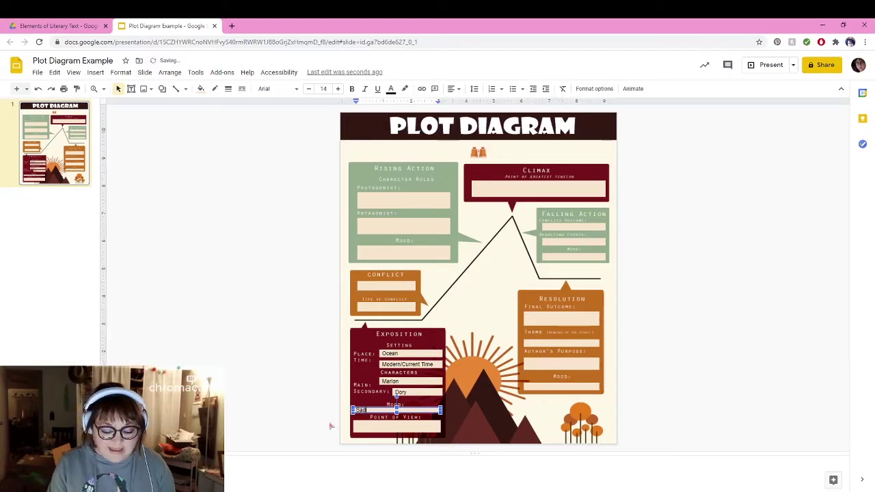
text( - Flashback)
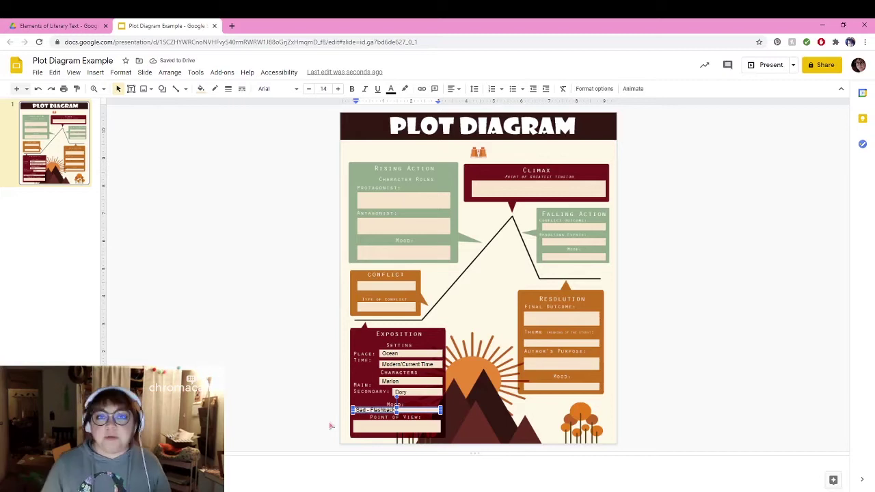
text(and)
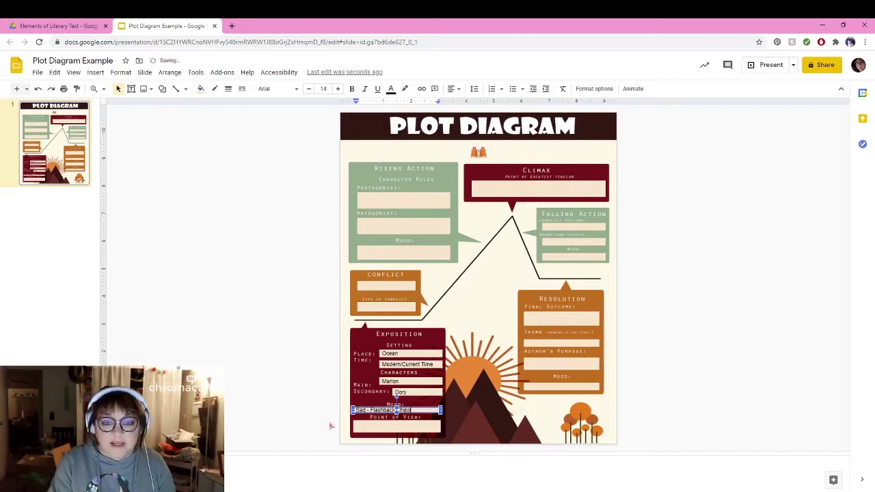
text(er - Model)
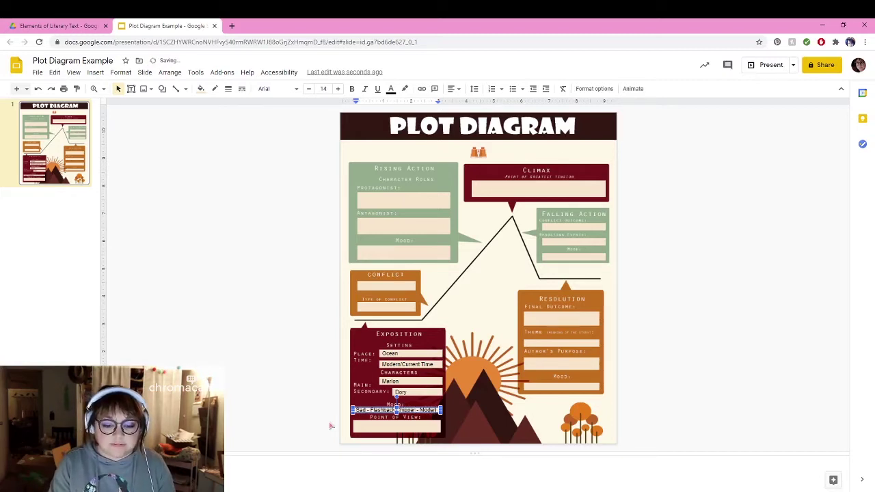
text(ing)
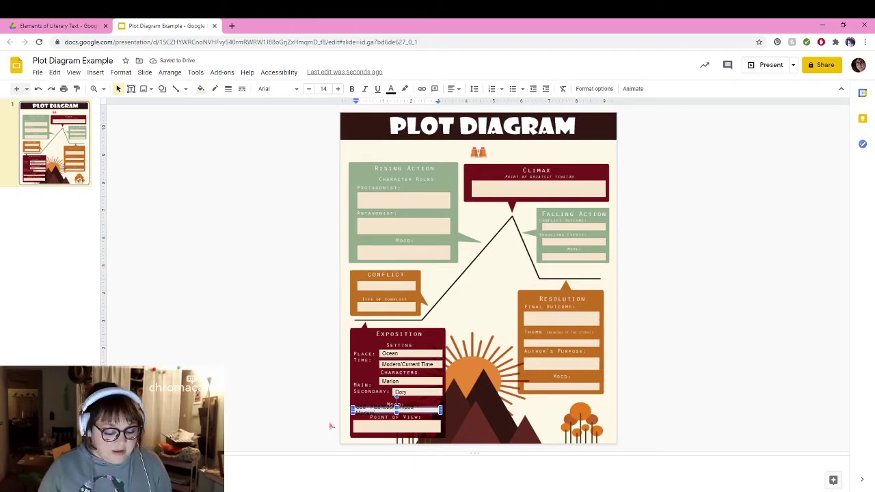
key(ctrl+a)
click(309, 89)
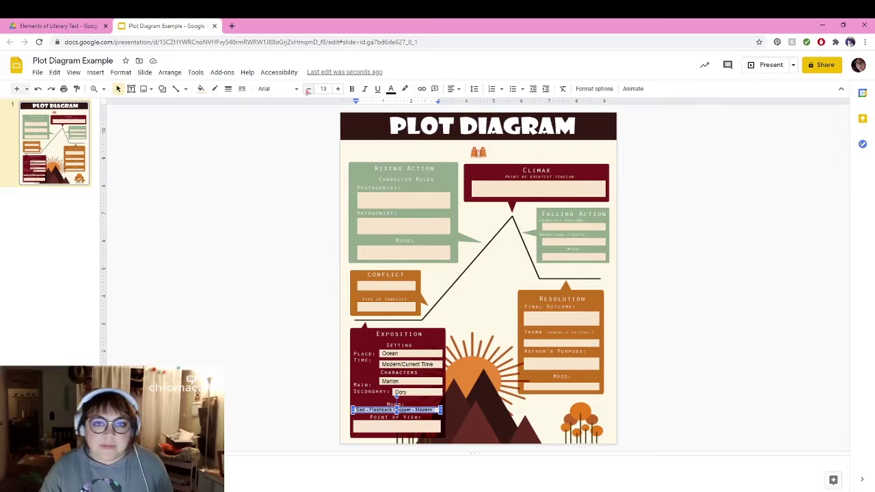
Step: Enter "Third Person" as the point of view in the Exposition section
click(390, 427)
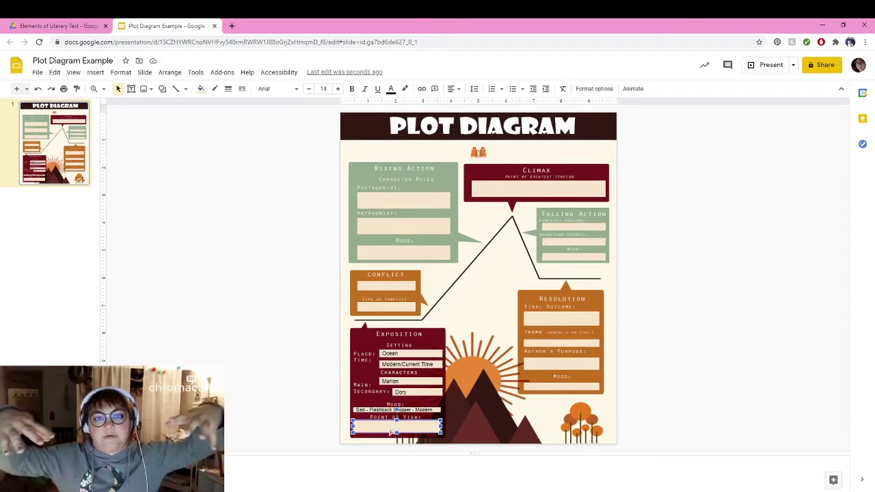
click(391, 430)
text(Thi)
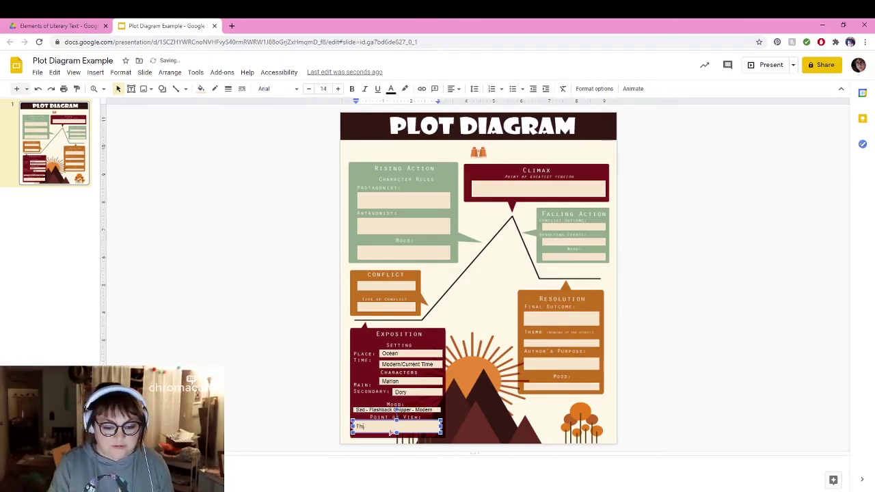
text(rd Person)
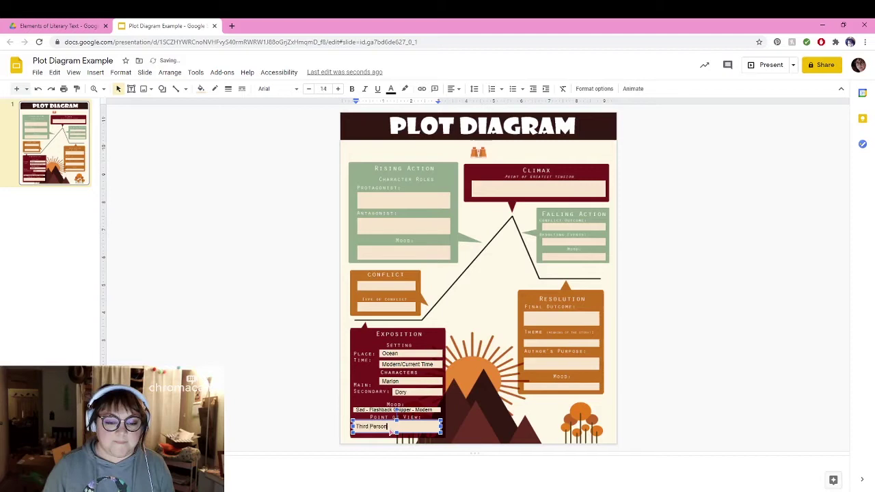
click(472, 294)
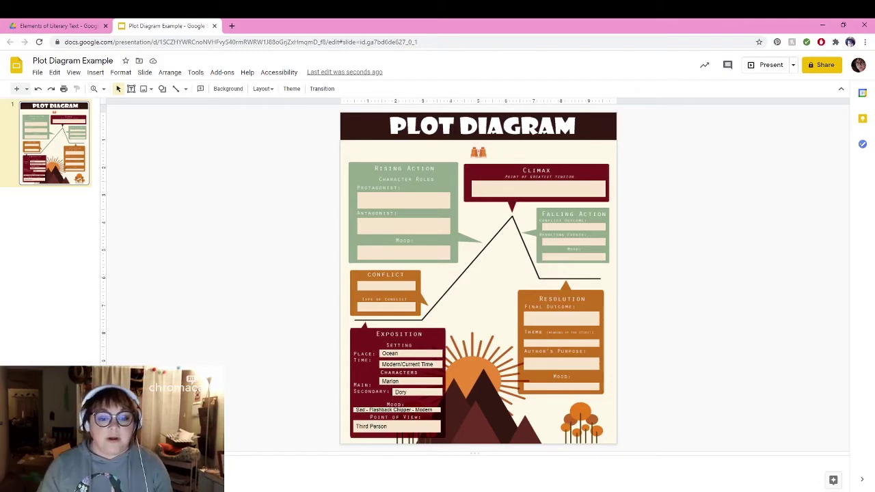
Step: Fill in the Conflict section with "Nemo is FISHNAPPED" at font size 13 and "Man VS Man" as the type of conflict
click(373, 287)
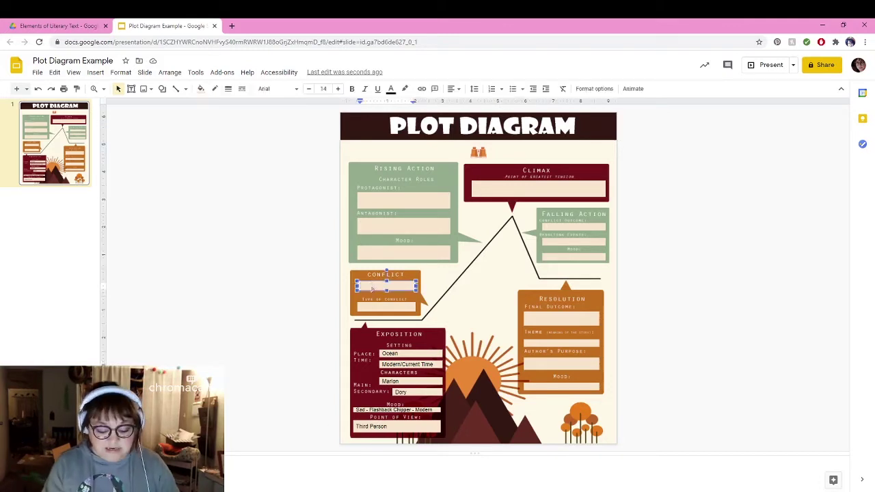
text(Nemo vs Fish)
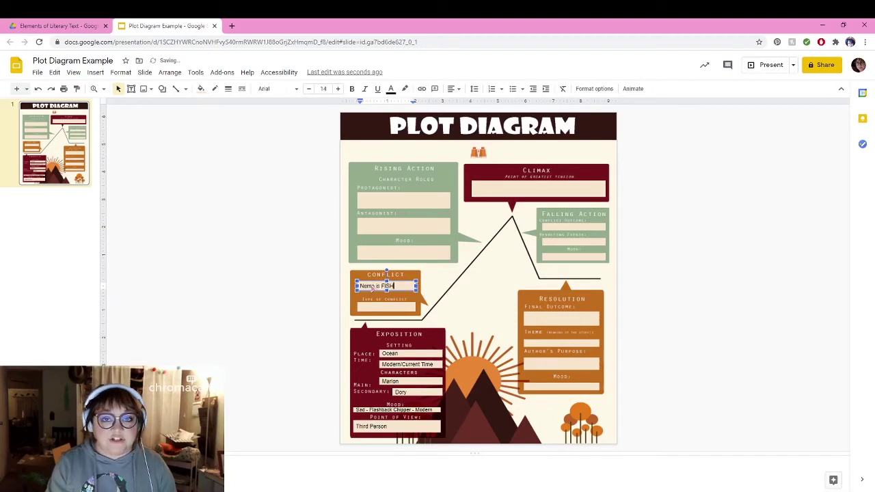
text(ermen)
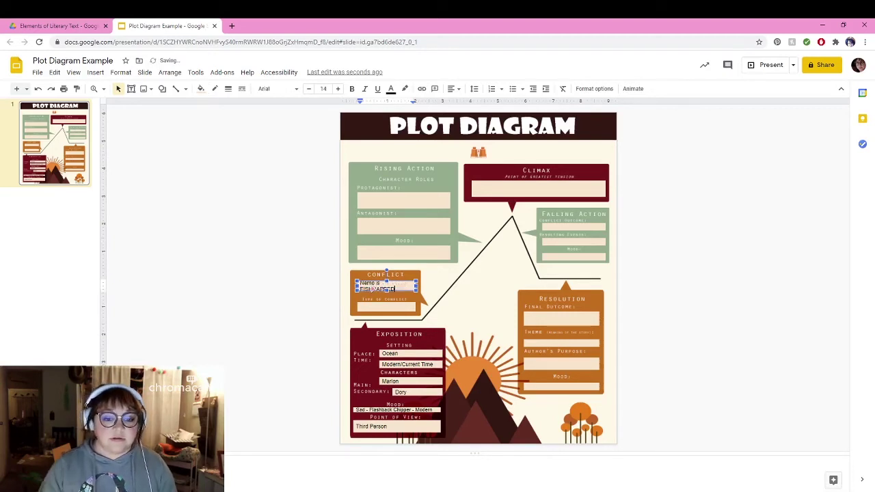
key(ctrl+a)
click(308, 88)
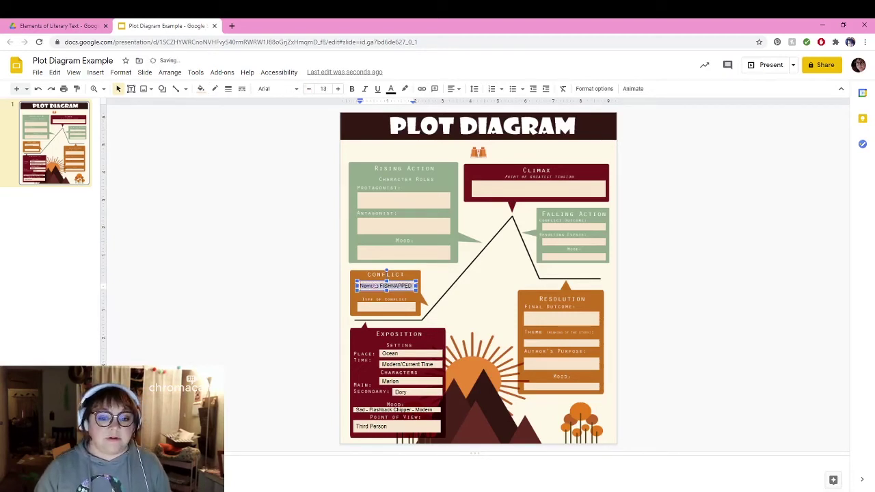
click(390, 307)
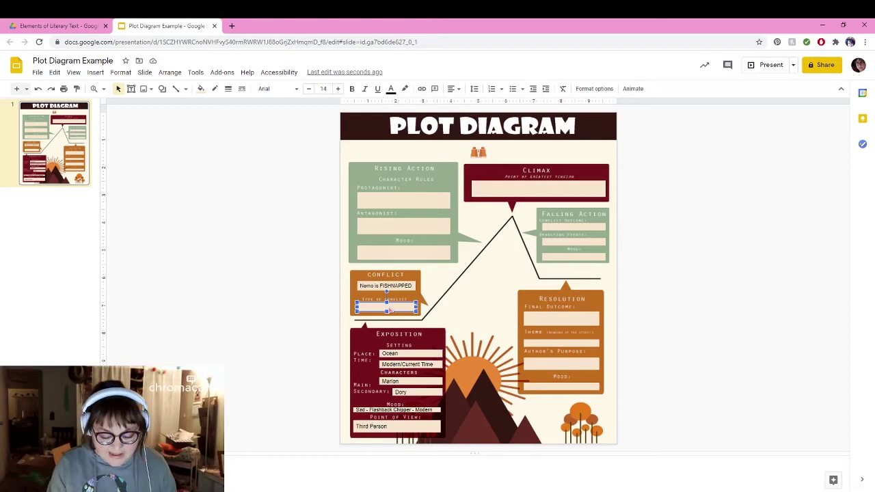
text(Man VS Man)
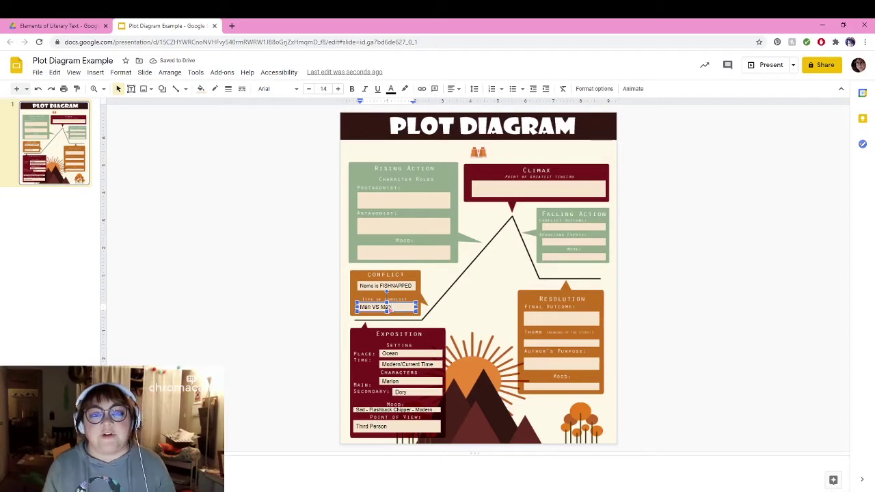
Step: Enter "Marlon" as the protagonist in the Rising Action section
click(391, 249)
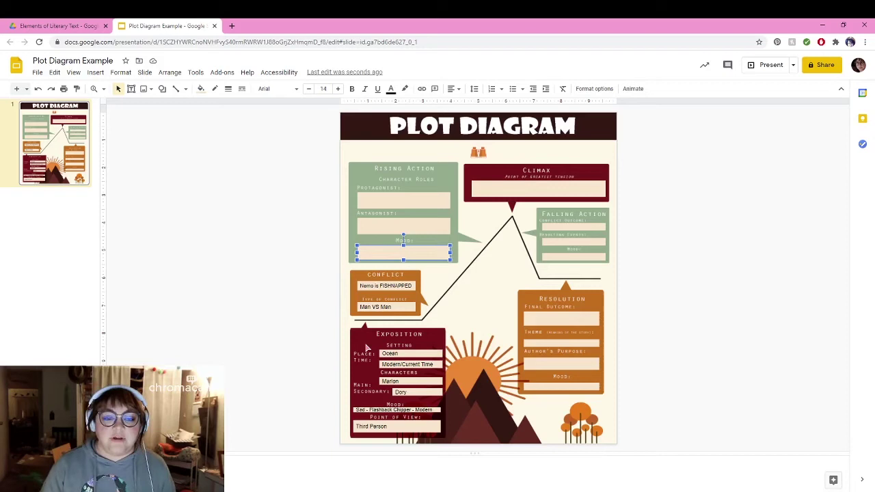
click(373, 199)
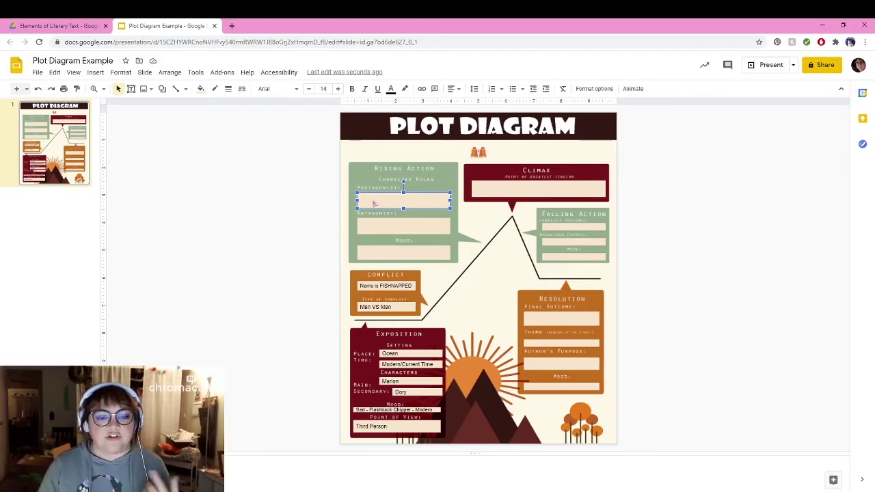
click(374, 203)
text(Marli)
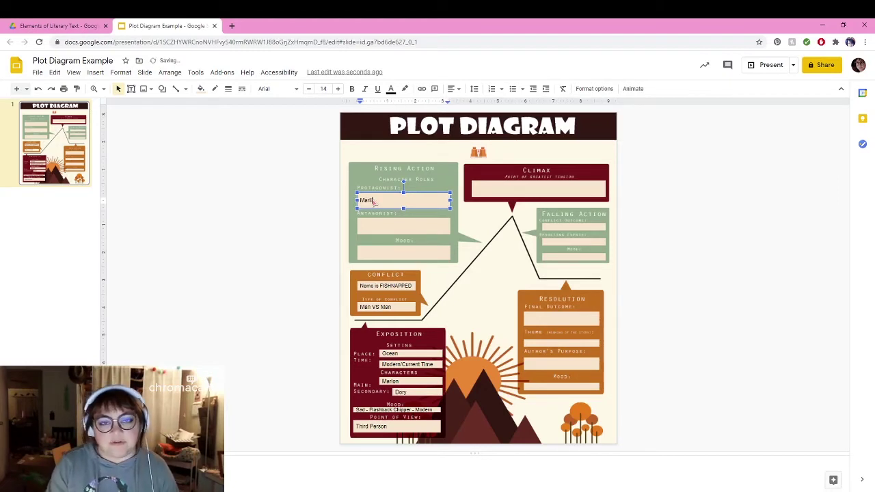
right_click(374, 203)
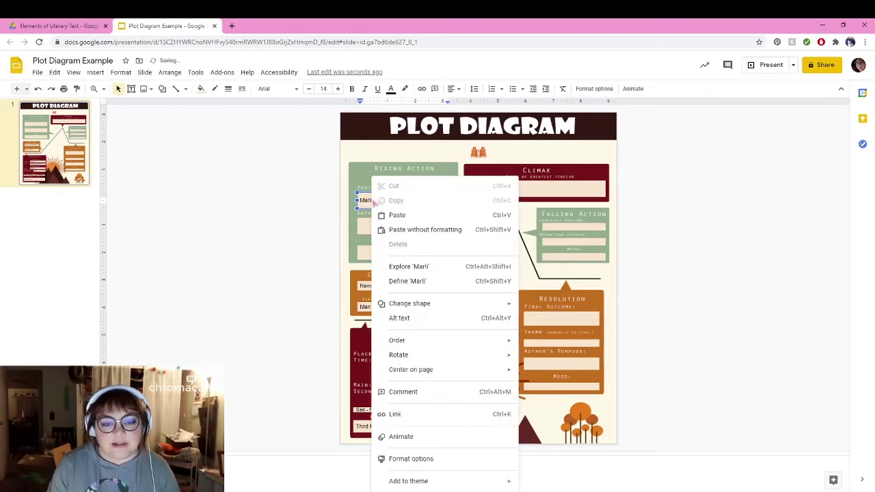
key(Escape)
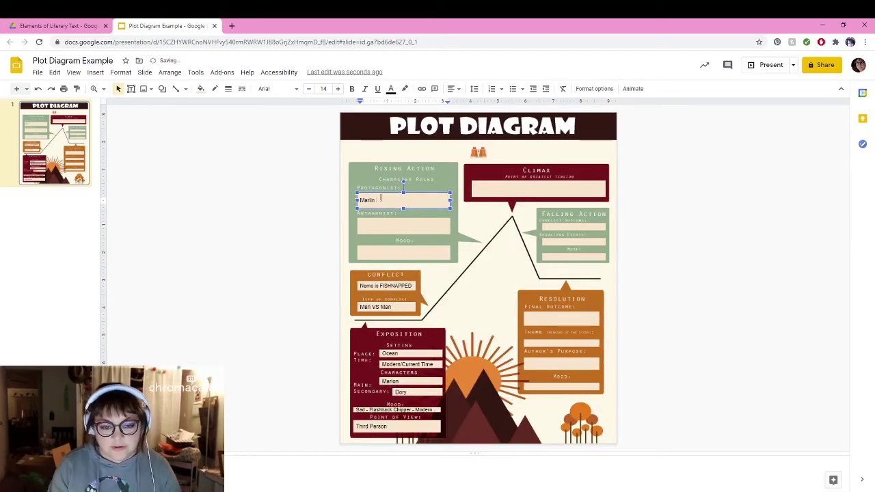
key(BackSpace)
key(BackSpace)
text(ion)
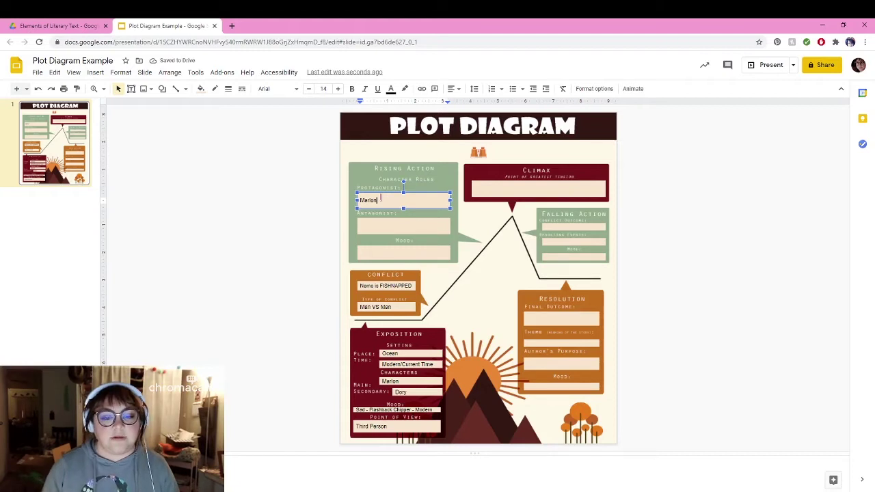
Step: Enter "Dentist" as the antagonist and "Fearful" as the mood in the Rising Action section
click(365, 223)
click(372, 227)
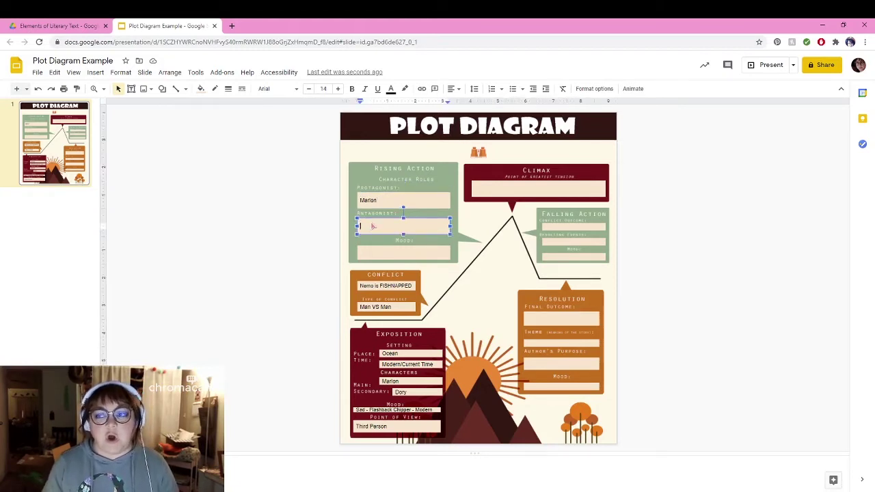
text(Dentist)
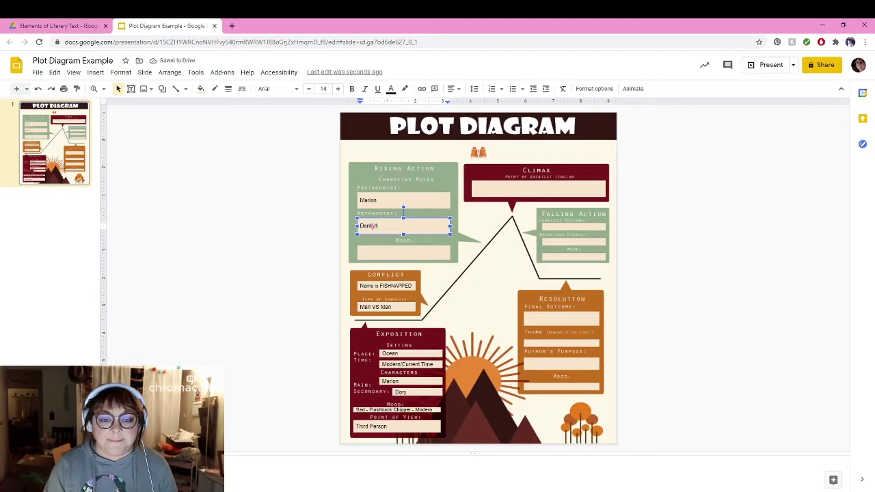
click(392, 253)
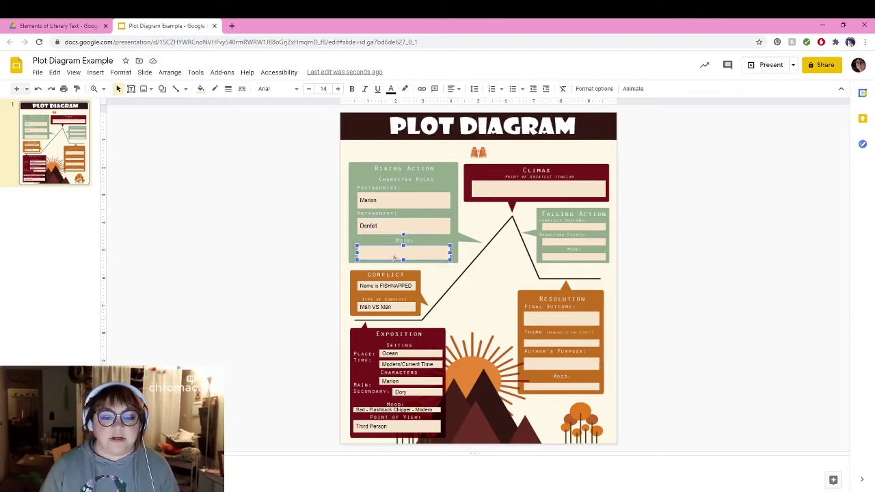
click(394, 257)
text(Fearful)
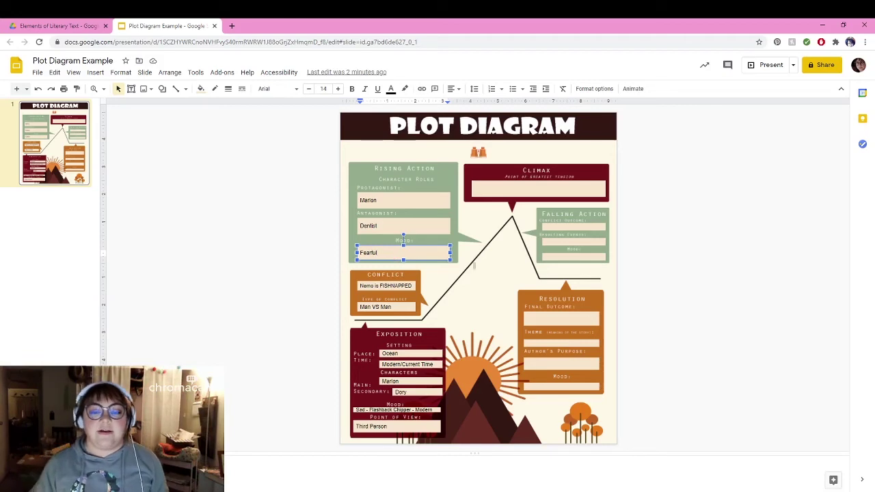
Step: Fill in the Climax section with "Nemo, Dory, and Marlon are caught in a fishing net"
click(520, 191)
click(521, 194)
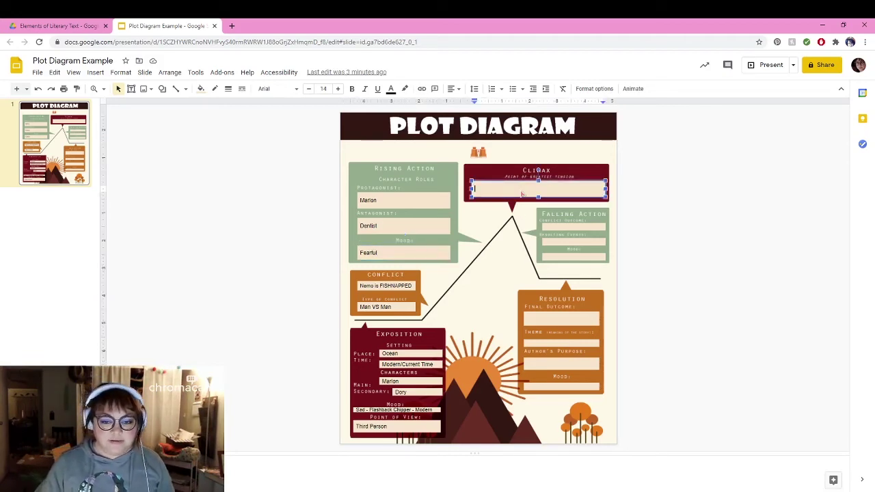
text(Nemo,)
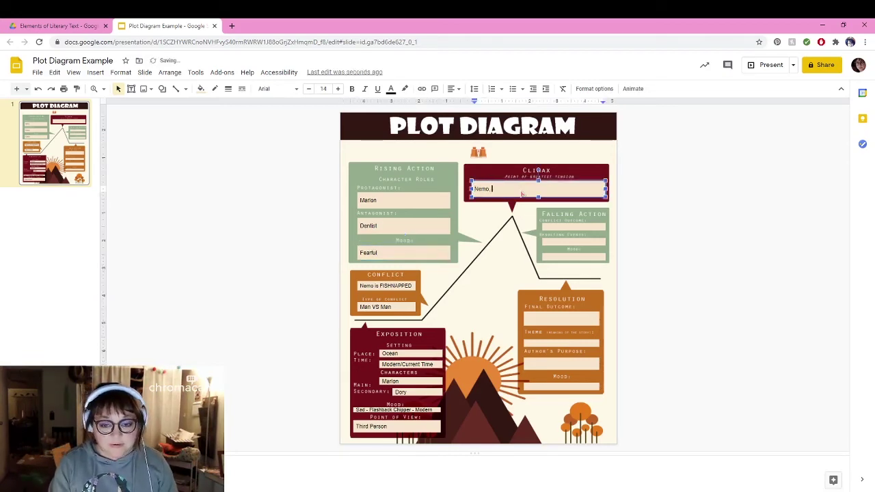
text( Dory, and)
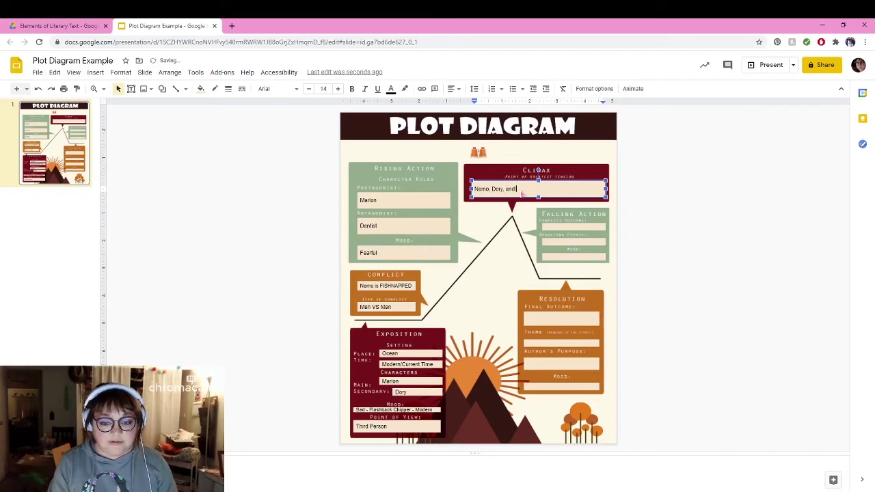
text( Marl)
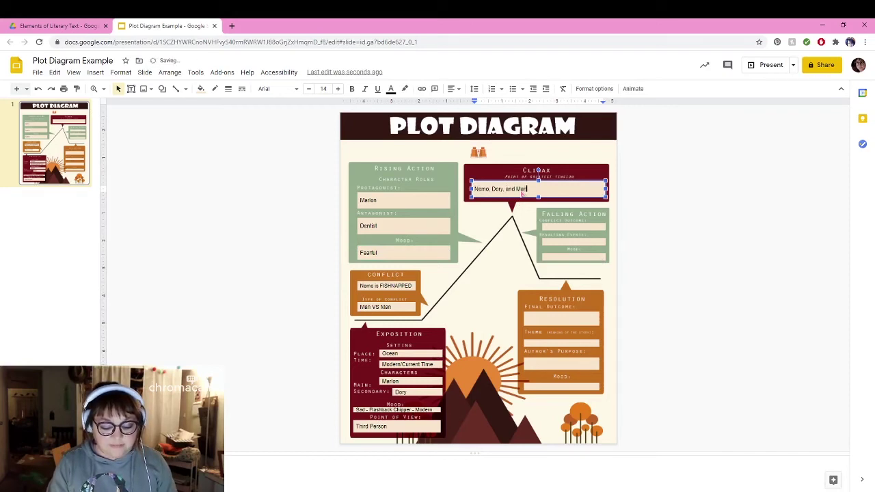
text(on are caught in )
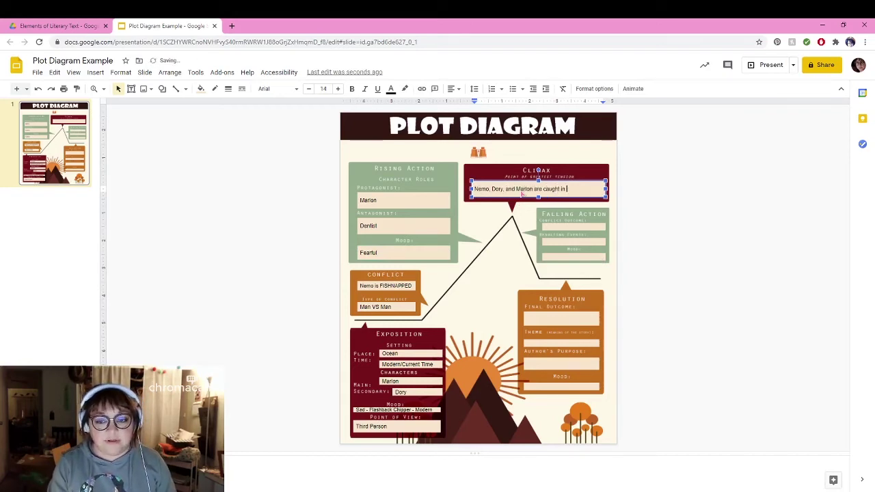
text(a fishing net)
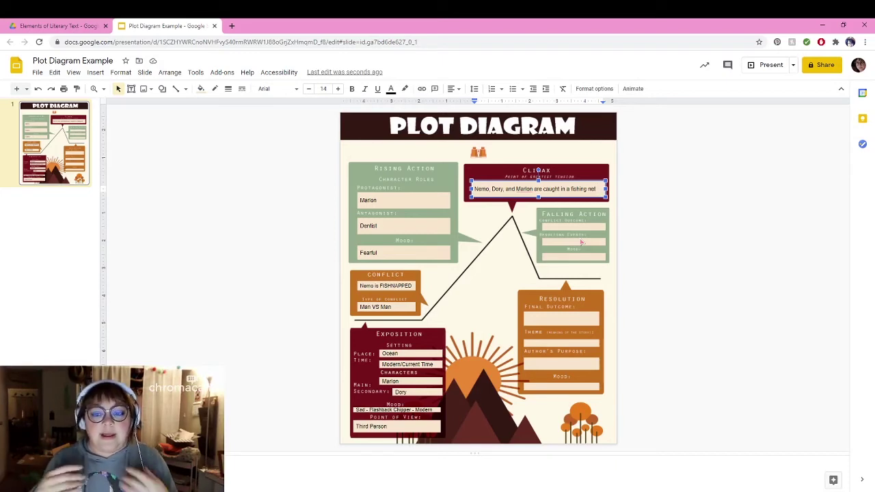
Step: Enter "They escape the net" as the conflict outcome in the Falling Action section
click(575, 228)
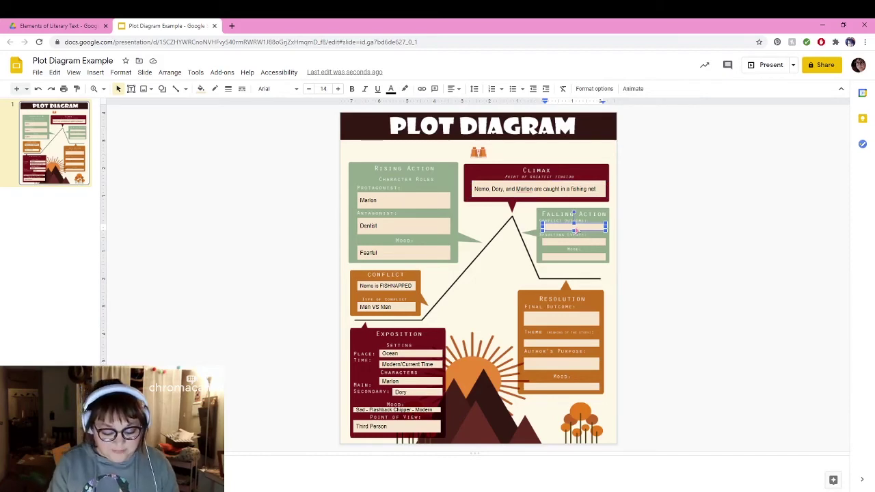
text(They s)
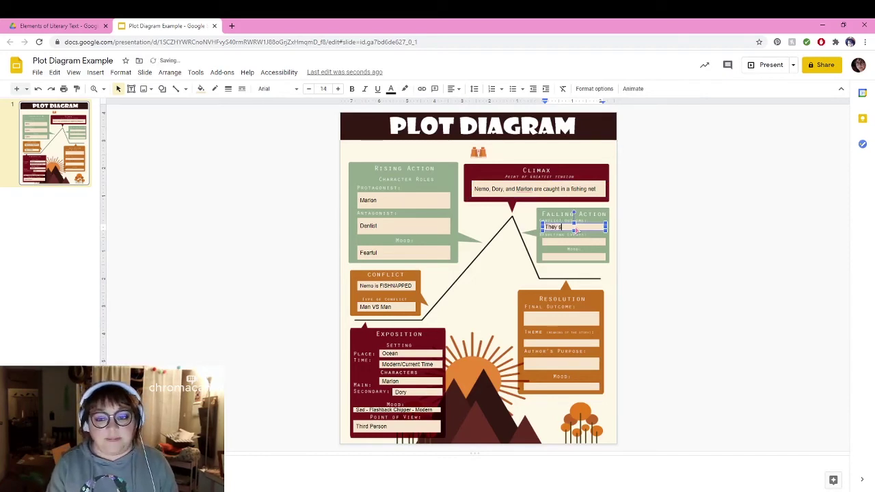
key(BackSpace)
key(BackSpace)
key(BackSpace)
key(BackSpace)
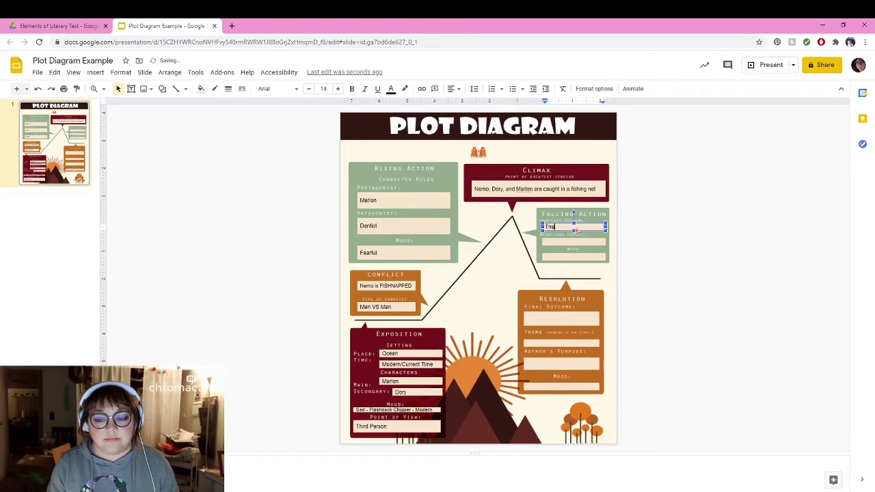
text(ey escape the net)
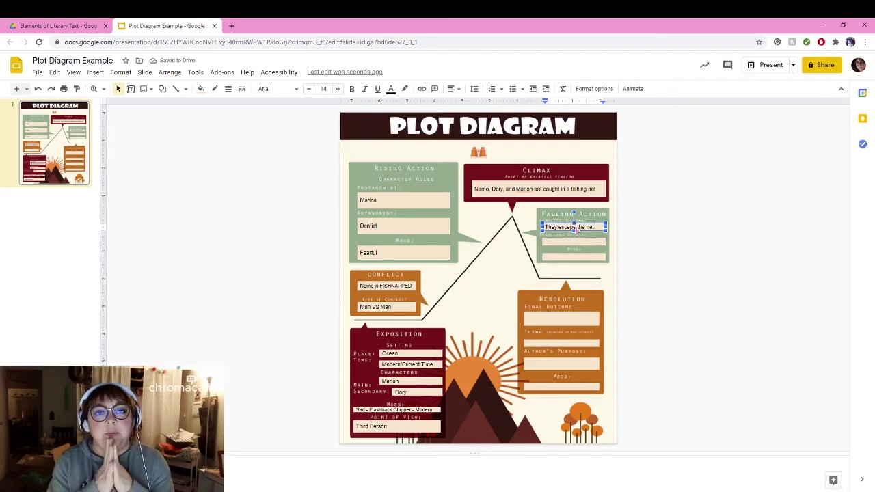
Step: Enter "Marlon & Nemo reunite" as the resulting events and "Relief" as the mood in the Falling Action section
click(572, 242)
text(Marion &)
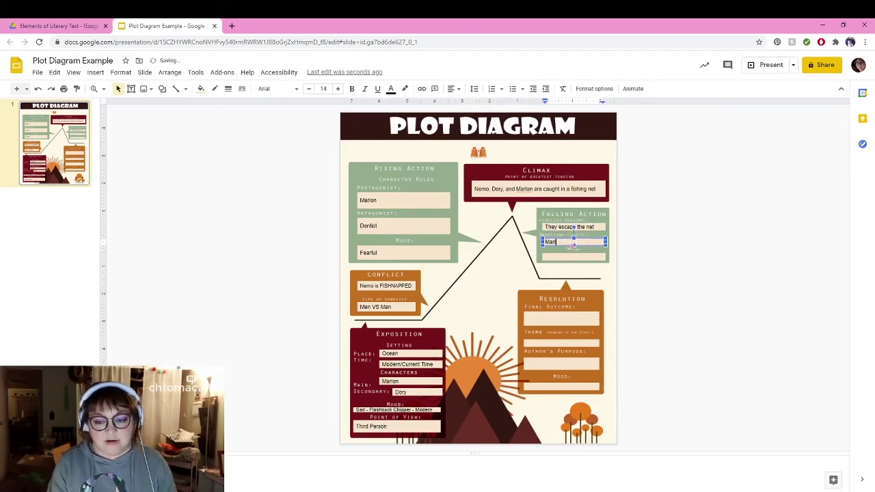
text( Nemo re)
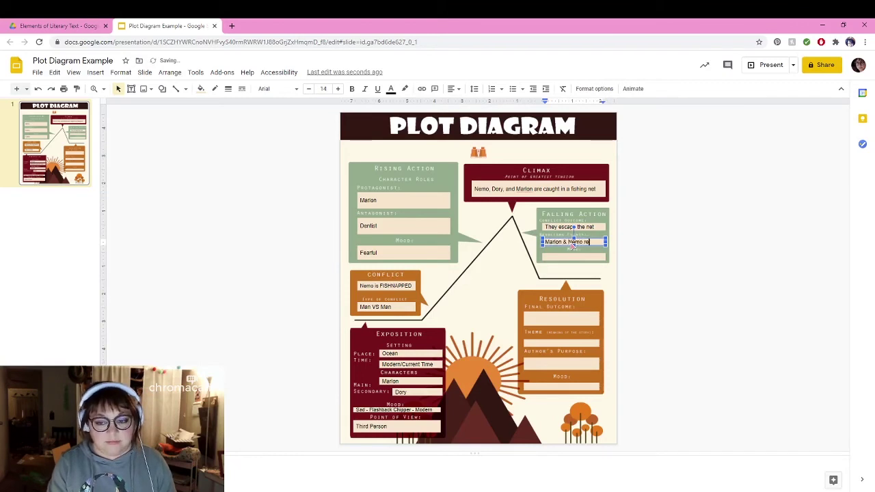
text(unite)
click(571, 256)
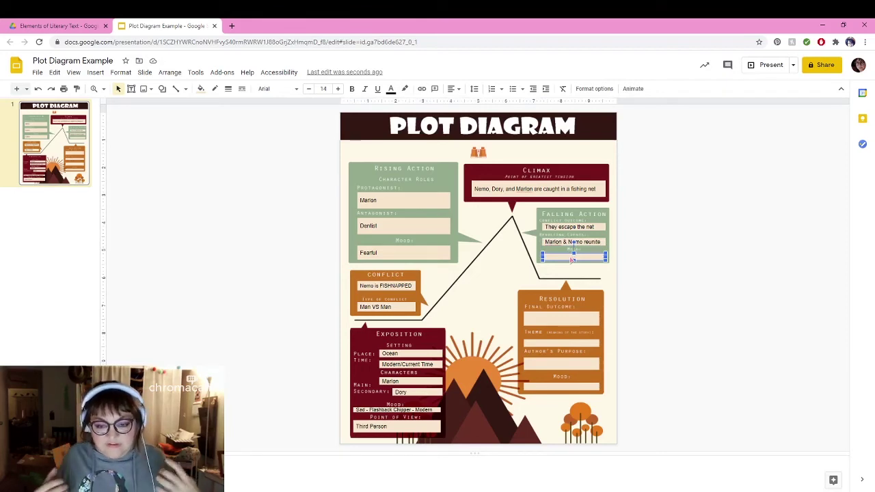
text(Relief)
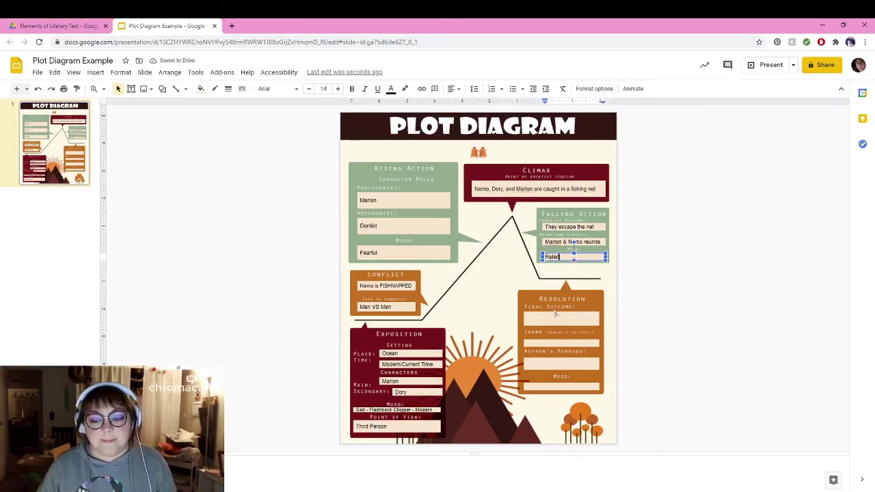
Step: Enter "Dory stays / Nemo goes to school / Marlon is less controlling" as the Resolution's final outcome and reduce that text to font size 12
click(554, 317)
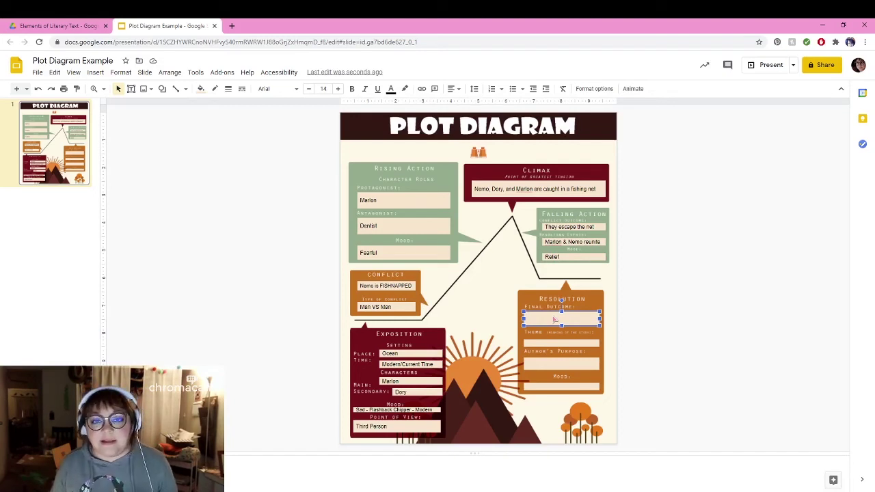
text(Dor)
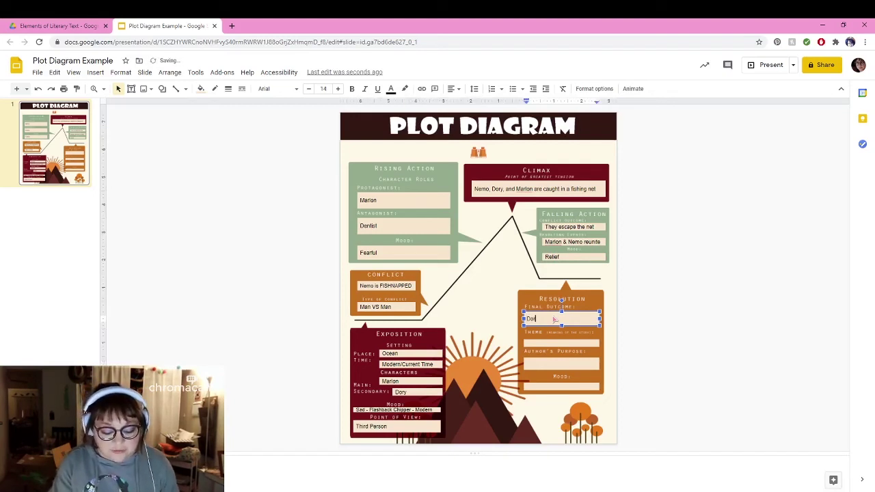
text(y stays)
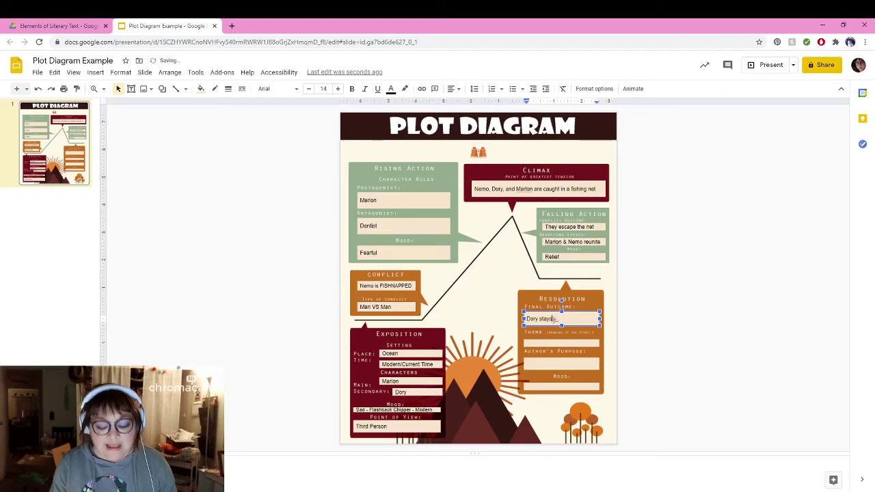
text(, Nem)
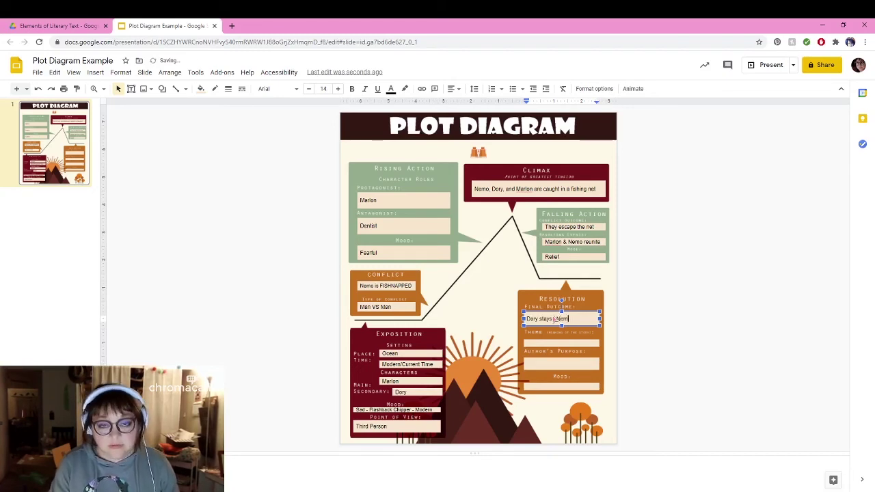
text(o goes to school)
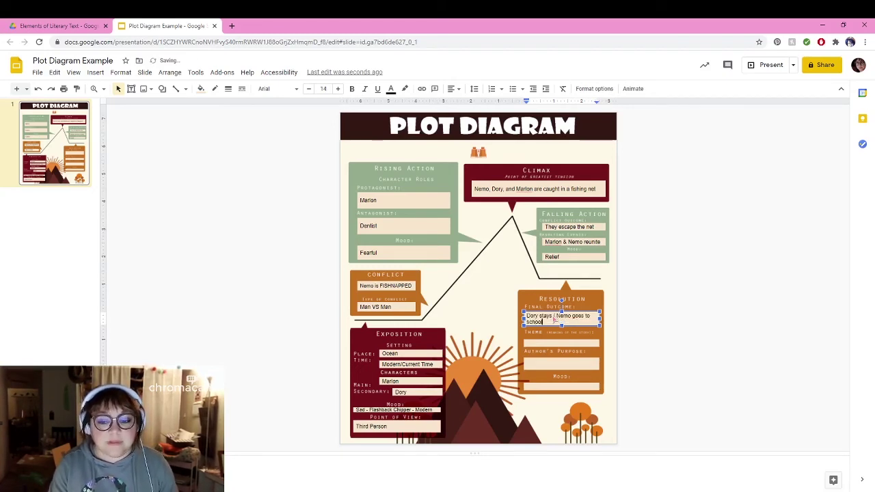
text( / Marlon is)
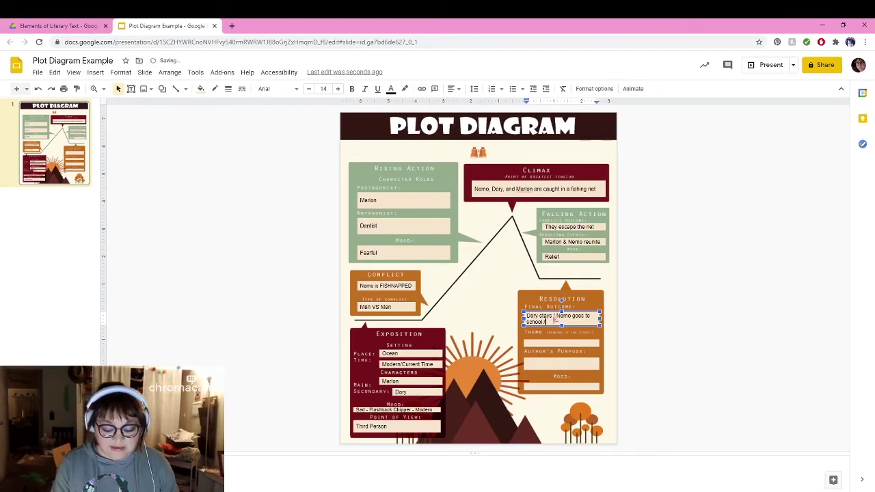
text( less)
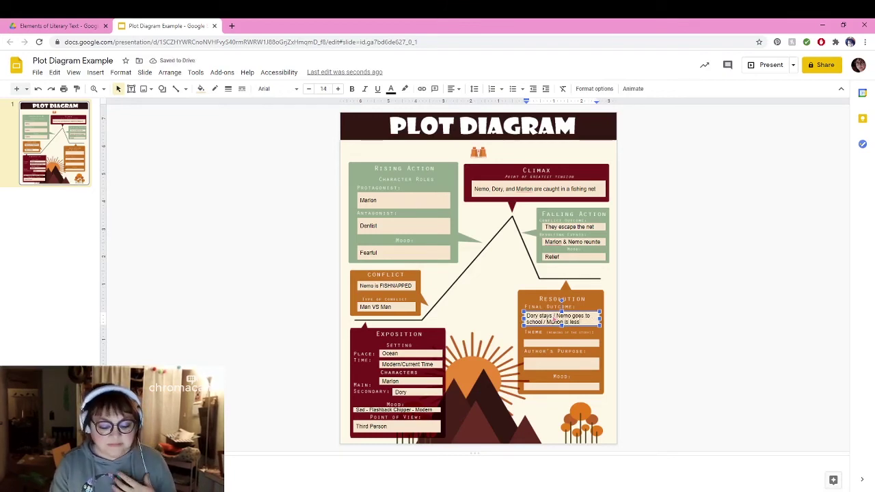
text( controlling)
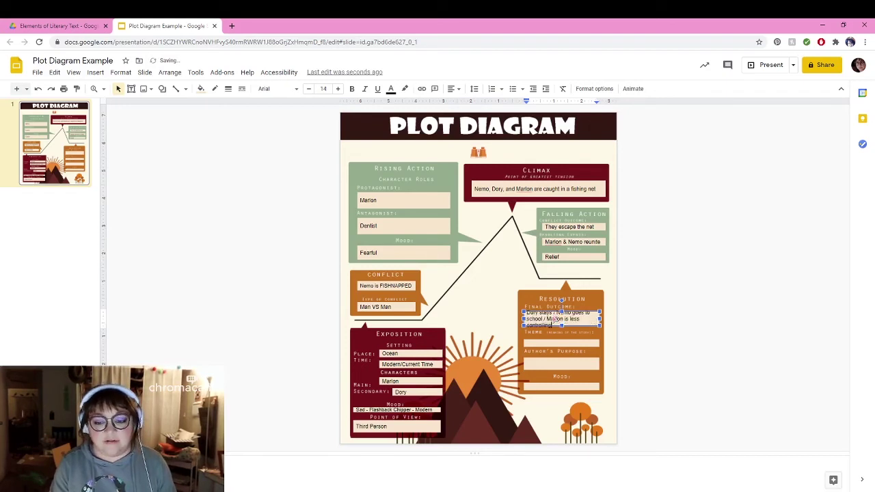
key(ctrl+a)
click(308, 89)
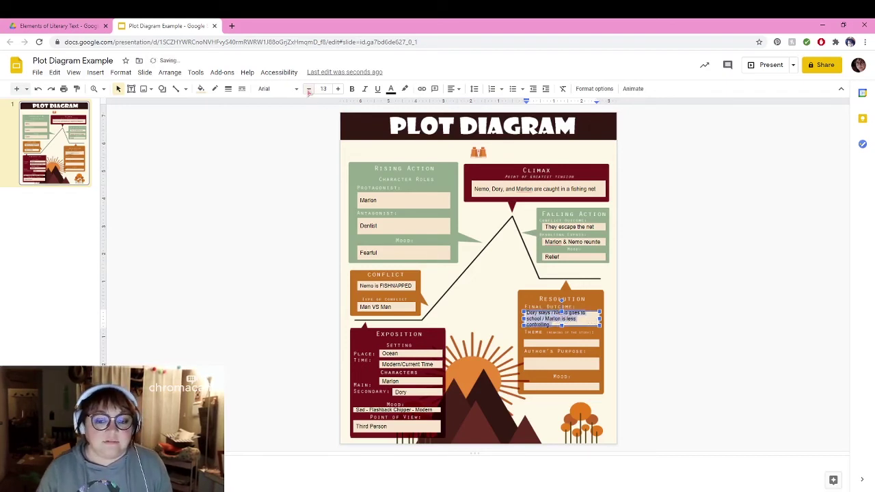
click(308, 89)
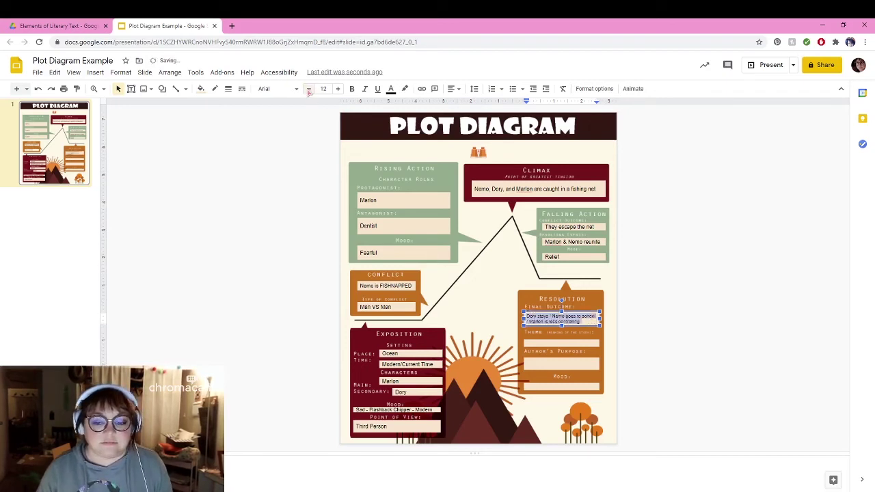
Step: Enter "If you love it, let it go" as the theme in the Resolution section
click(526, 343)
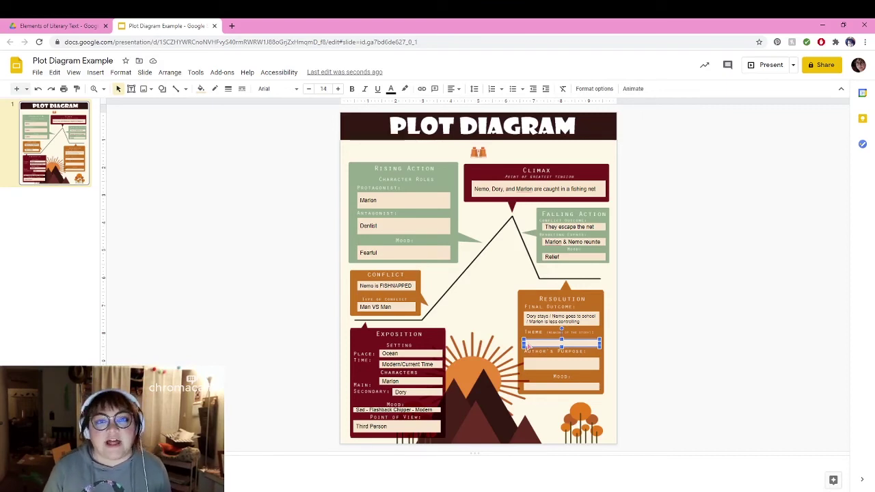
text(If you lo)
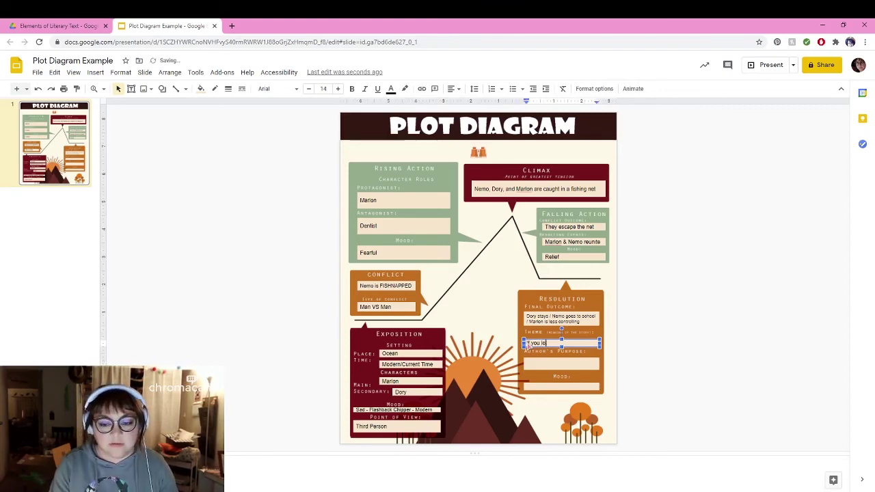
text(ve it, let it go)
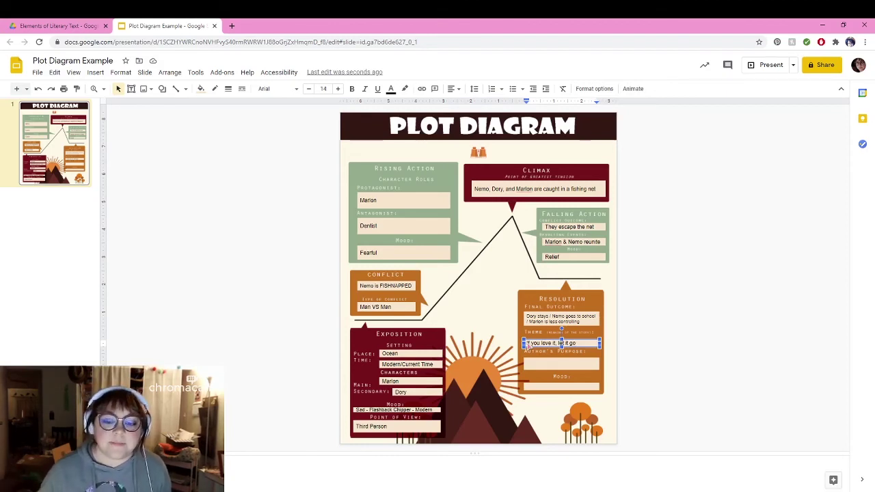
Step: Enter "Entertain / Teach a lesson" as the author's purpose in the Resolution section
click(533, 368)
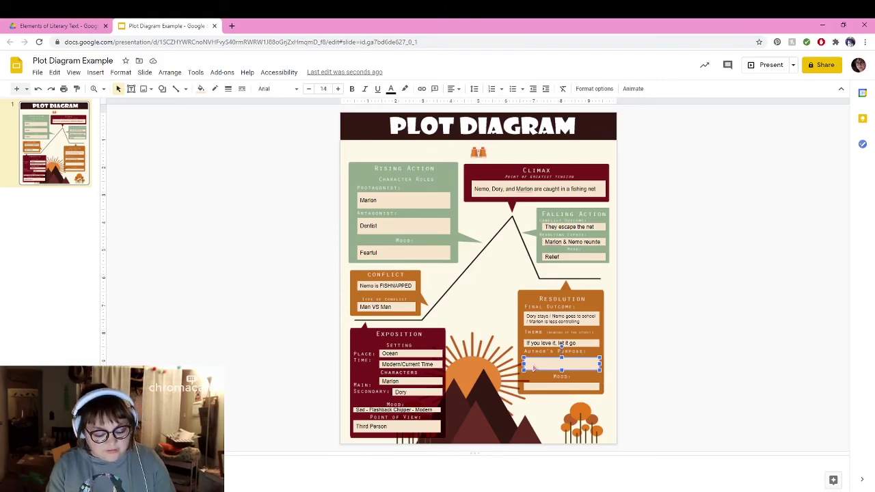
click(534, 367)
text(Entertain)
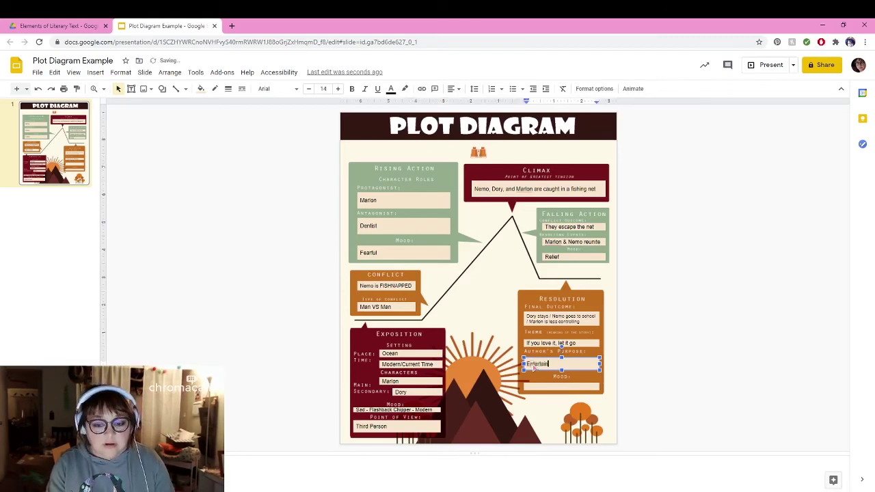
text( / T)
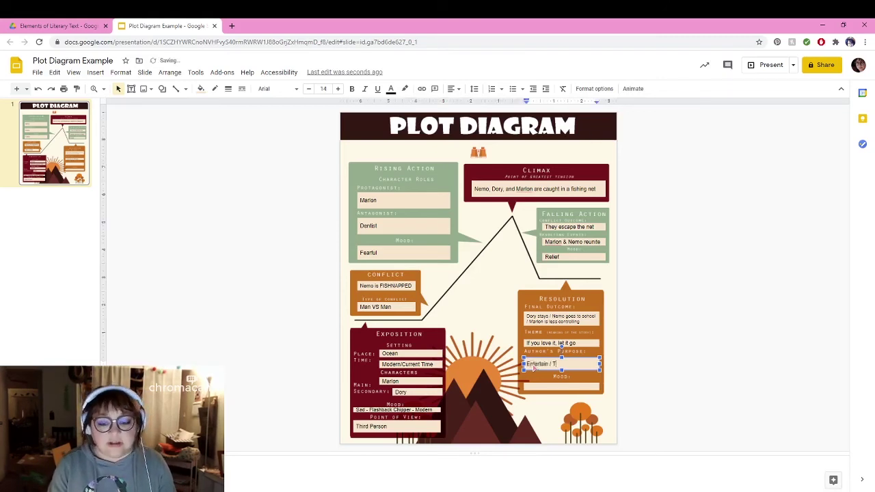
text(each a lesson)
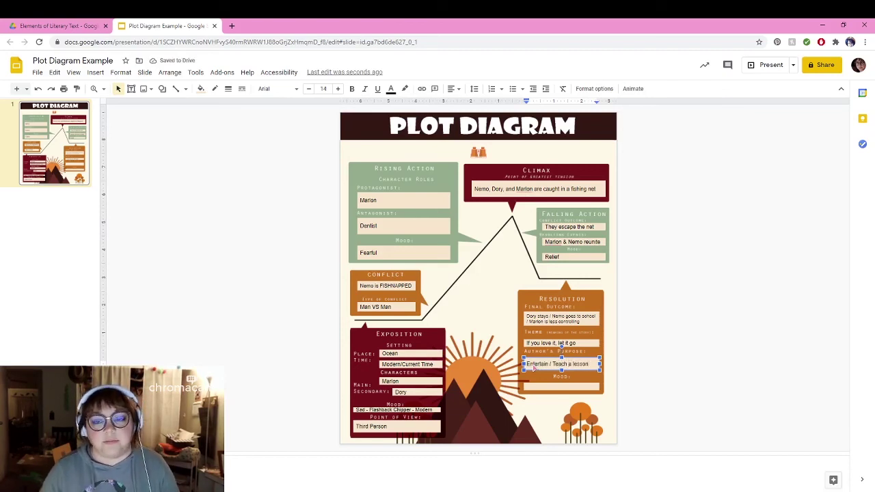
Step: Enter "Happy" as the mood in the Resolution section and deselect the text box
click(576, 387)
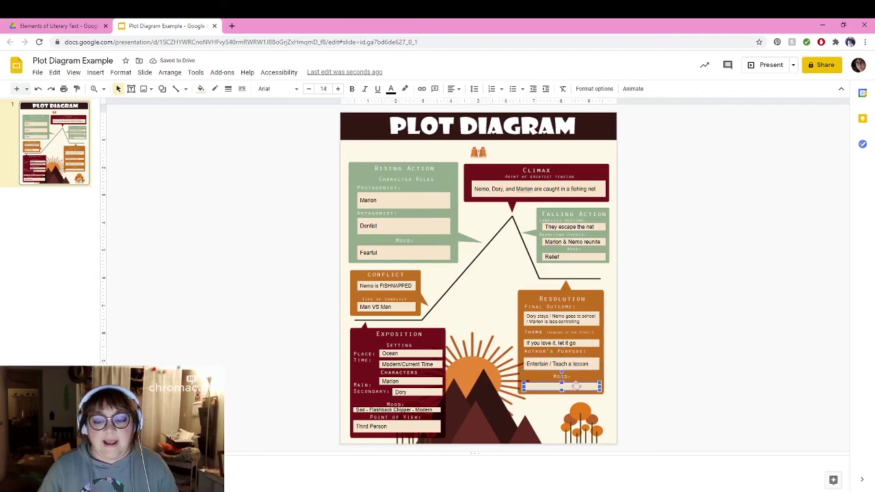
click(576, 387)
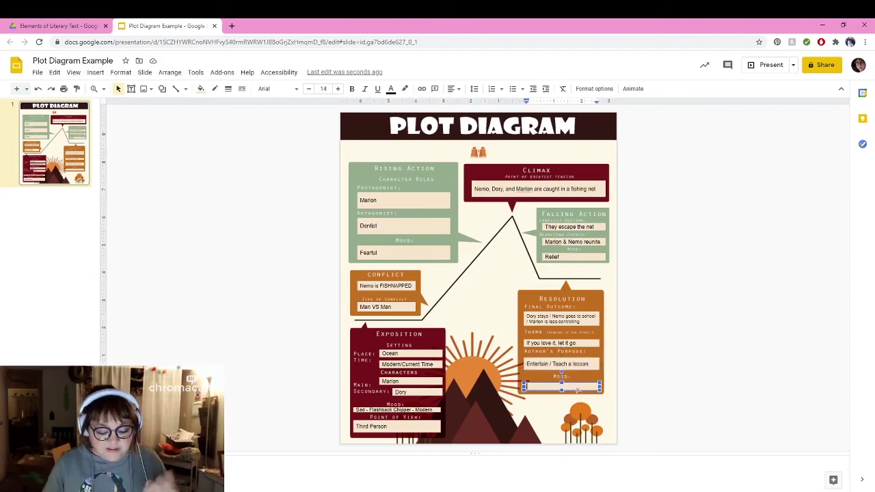
text(Happy)
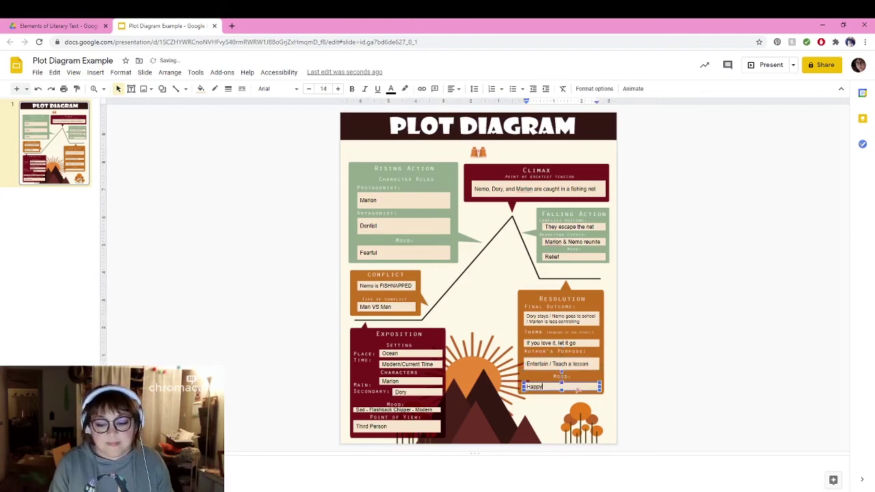
click(654, 342)
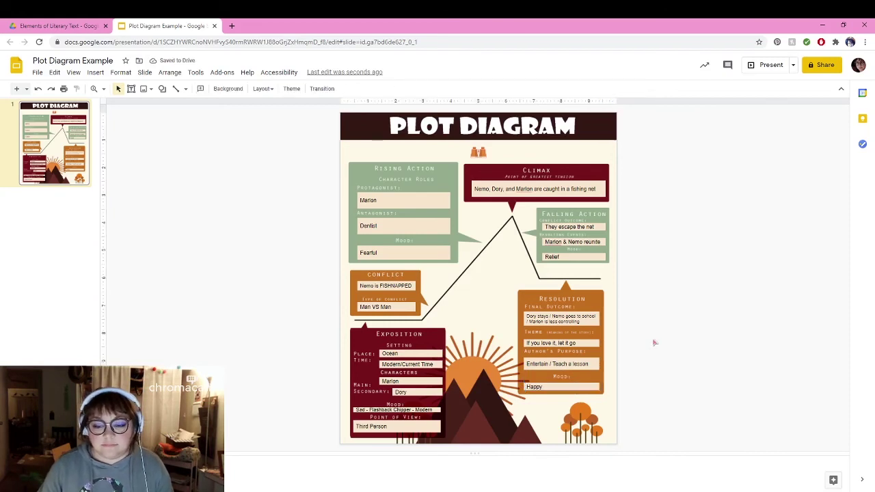